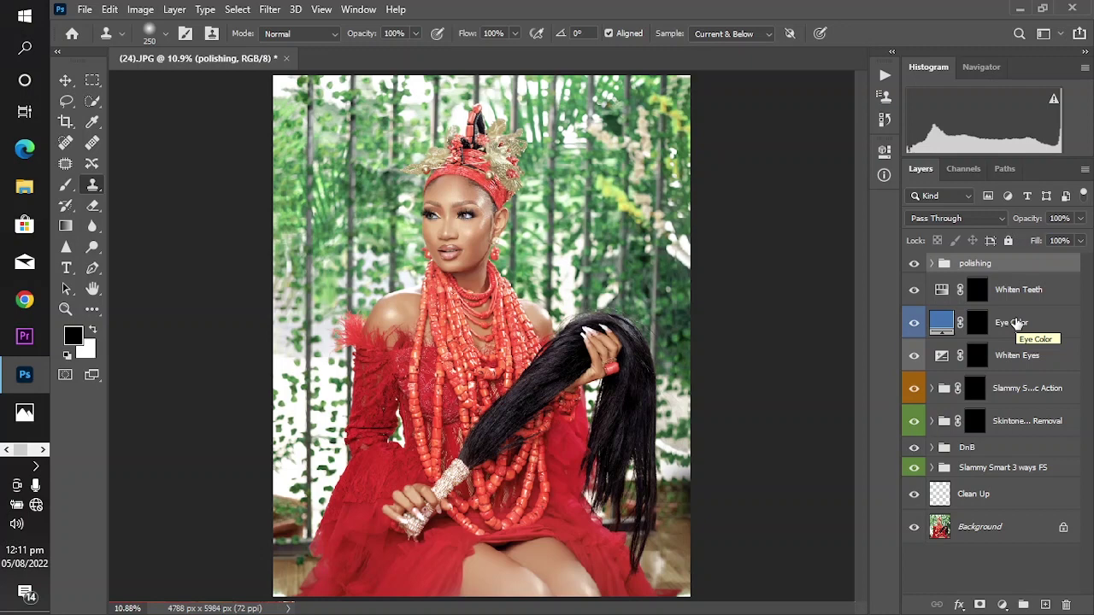
# Merge all layers from polishing down to Clean Up, and merge the result into the Background layer.
pyautogui.keyDown('shift'); pyautogui.click(1014, 504); pyautogui.keyUp('shift')
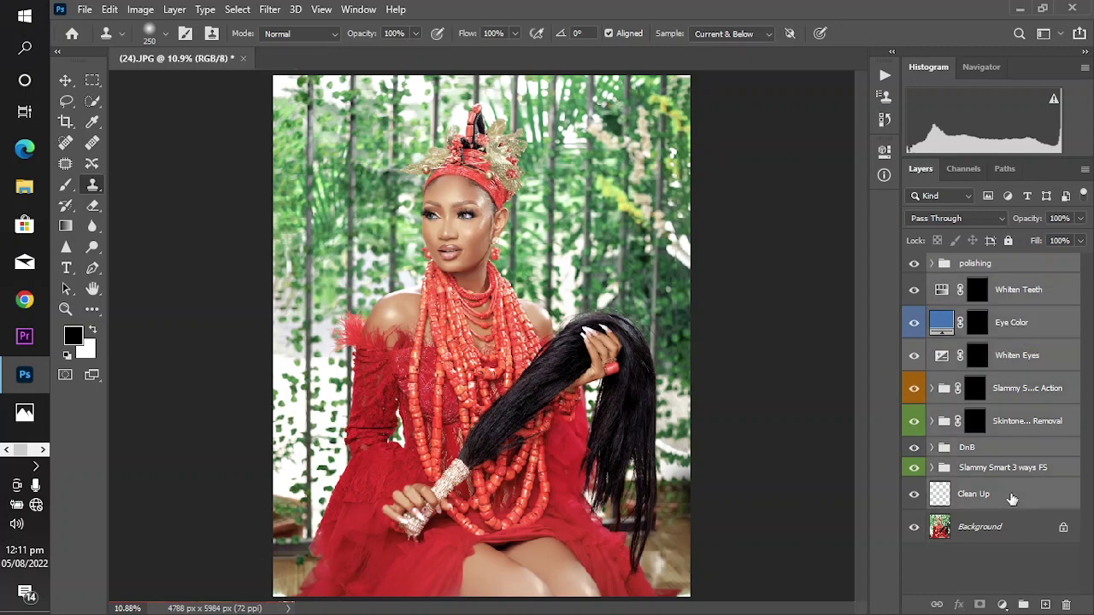
pyautogui.rightClick(978, 272)
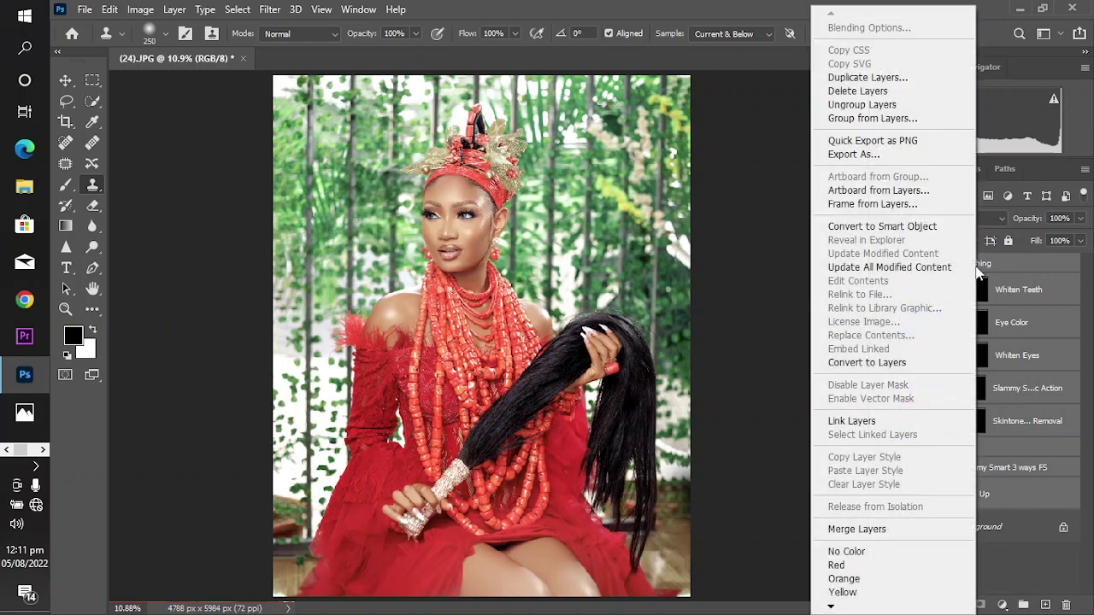
pyautogui.click(876, 530)
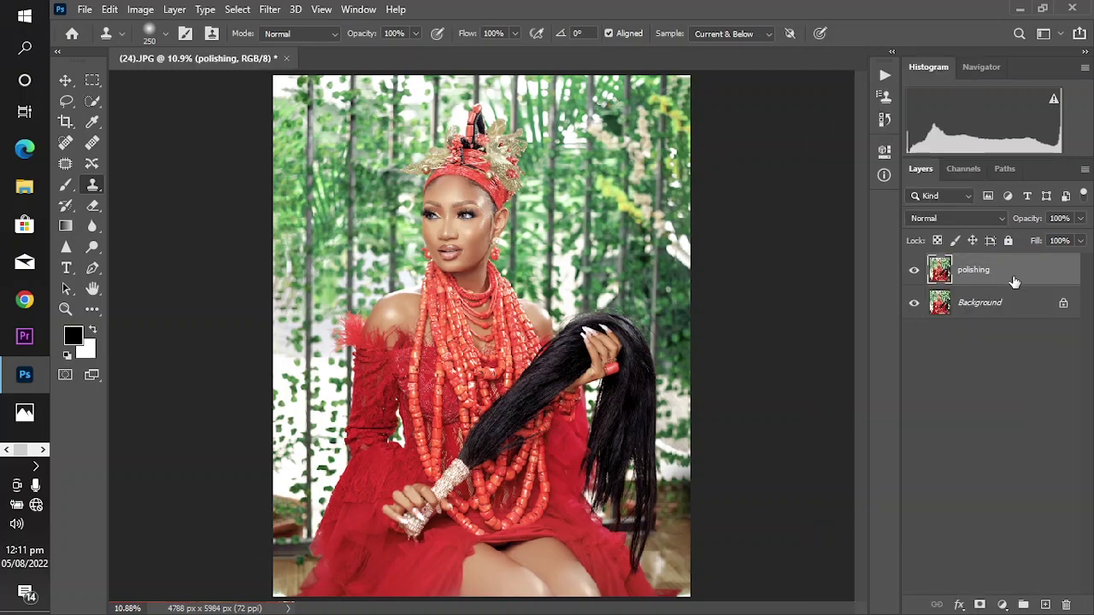
pyautogui.rightClick(1014, 283)
pyautogui.click(882, 475)
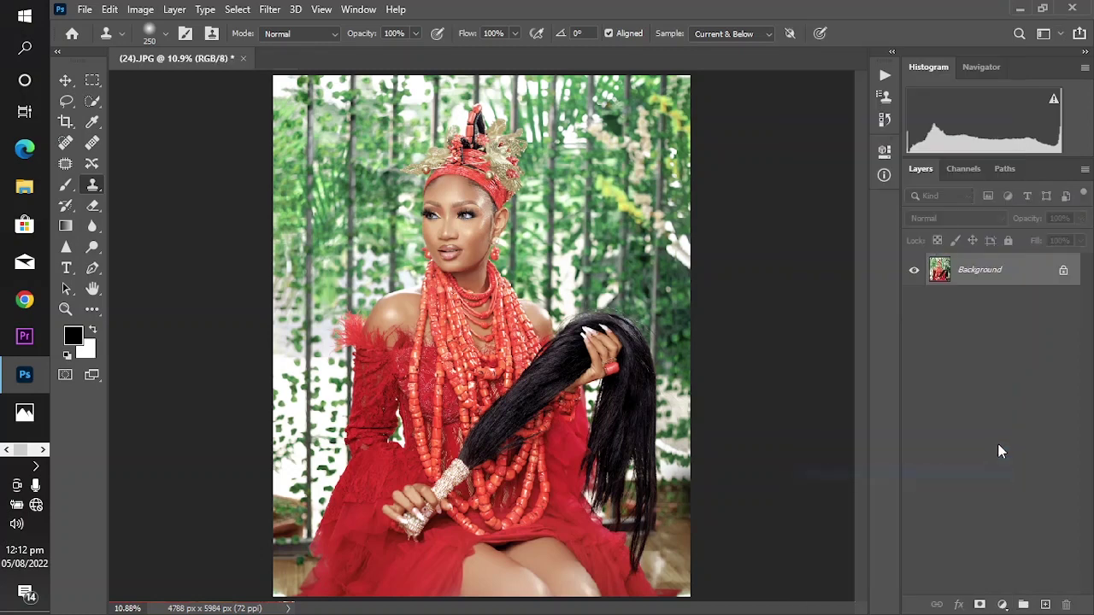
pyautogui.rightClick(984, 282)
pyautogui.click(803, 305)
# Create a new channel with Calculations, multiplying the Background's Green channel with its Blue channel at 100% opacity.
pyautogui.click(139, 9)
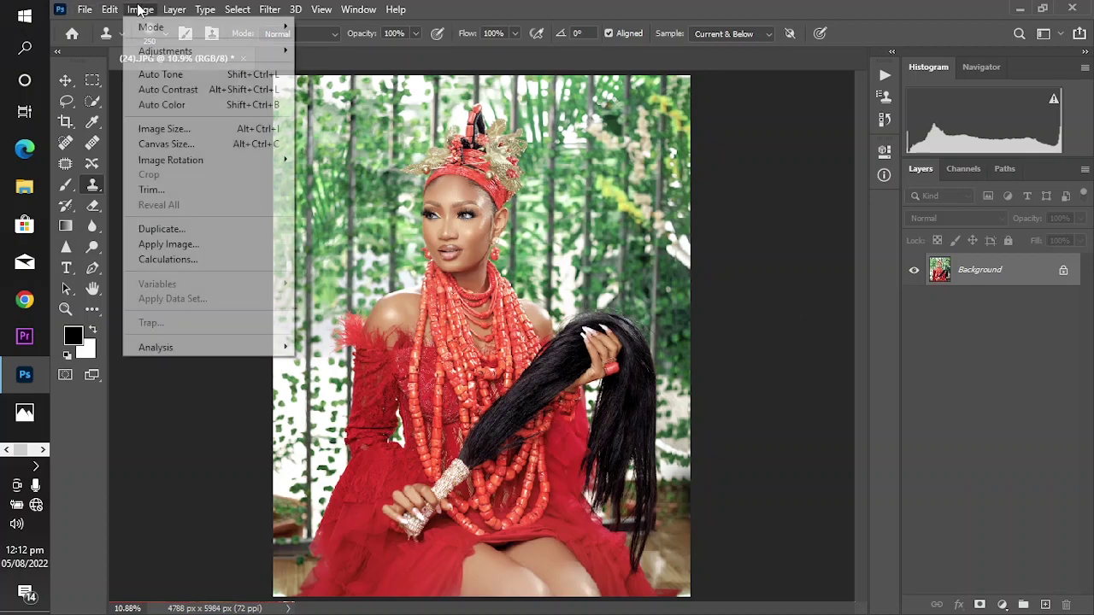
pyautogui.click(169, 260)
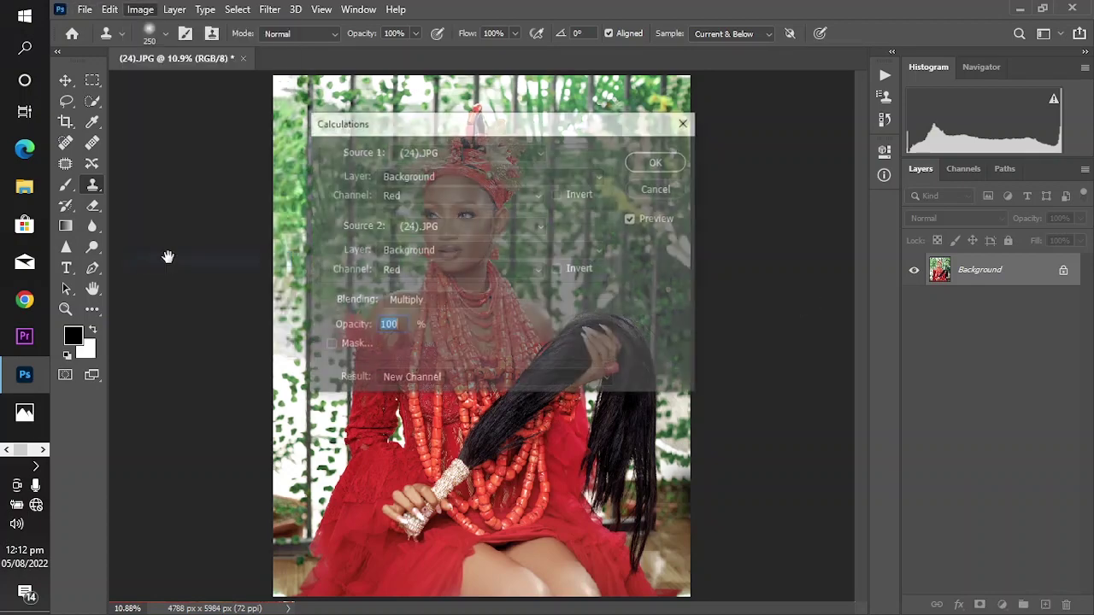
pyautogui.click(427, 196)
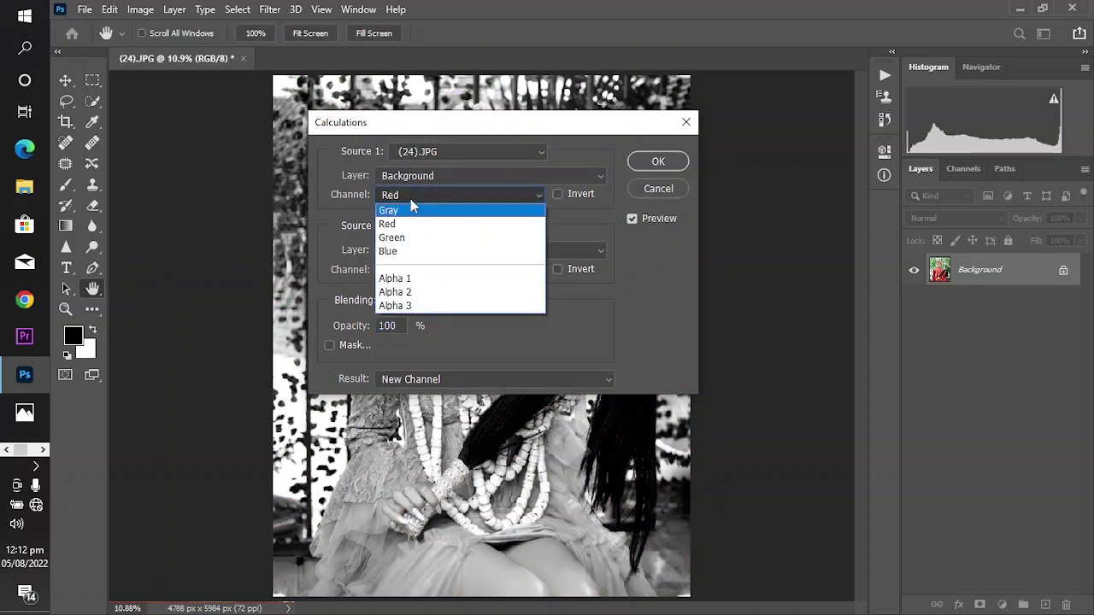
pyautogui.click(408, 239)
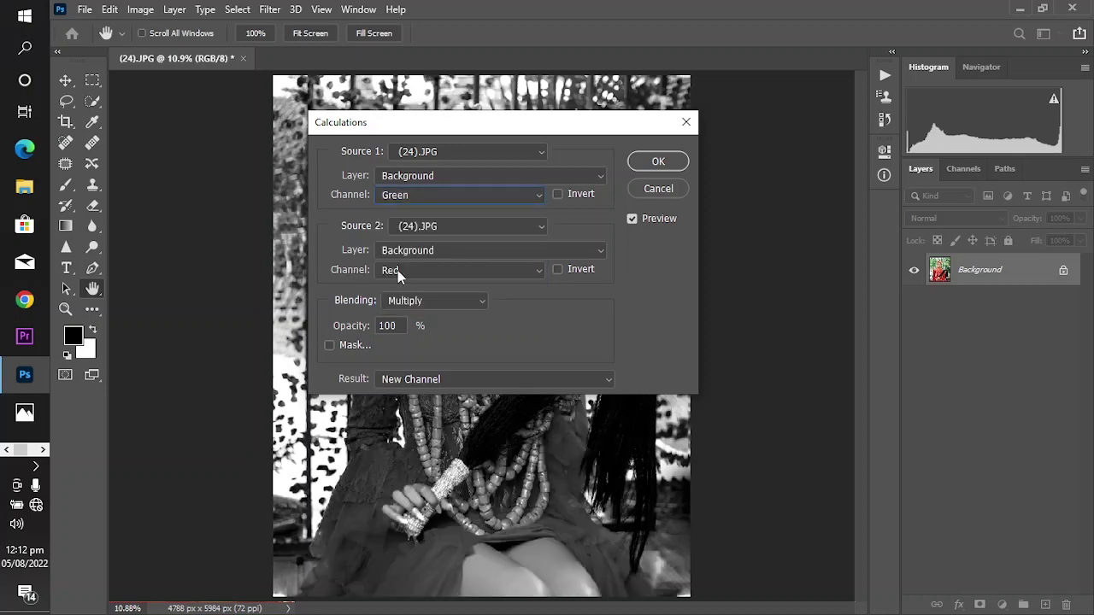
pyautogui.click(399, 268)
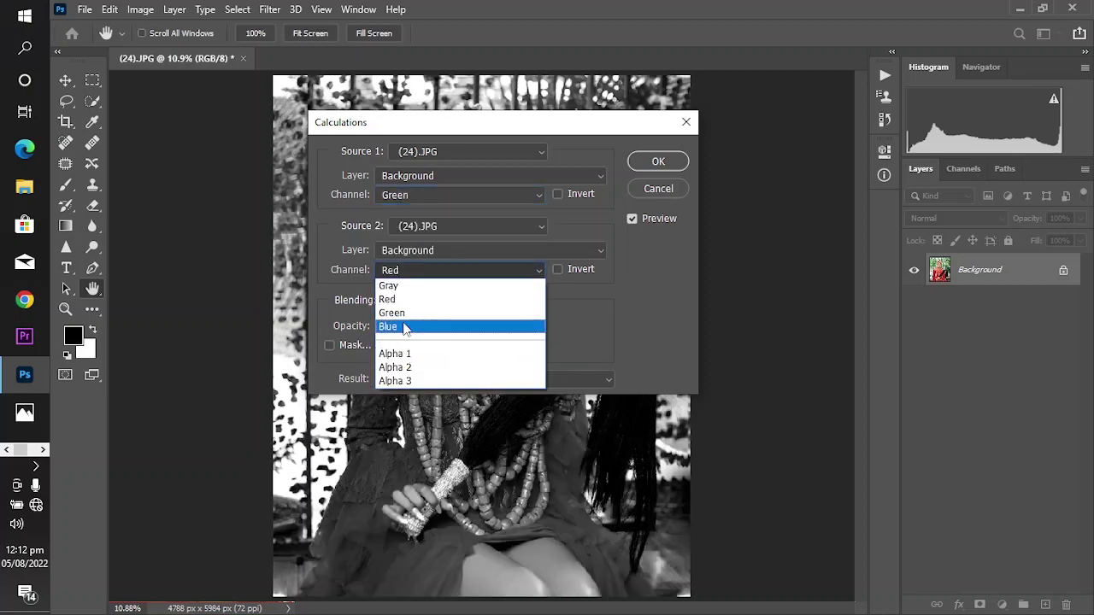
pyautogui.click(403, 325)
pyautogui.click(648, 161)
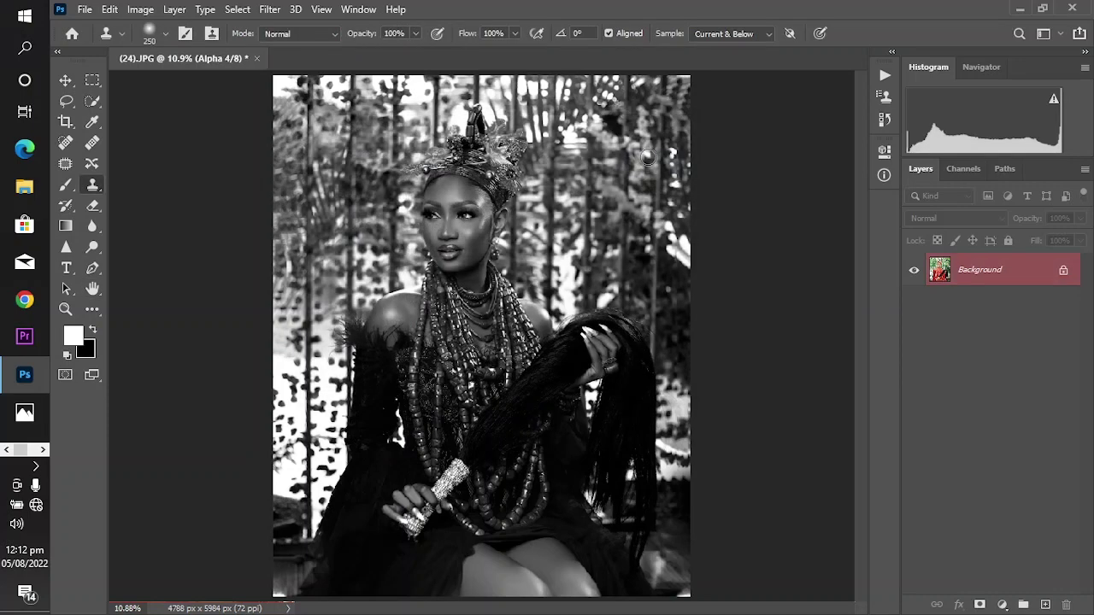
# Copy the entire calculated channel and paste it onto a new layer above the Background.
pyautogui.click(238, 10)
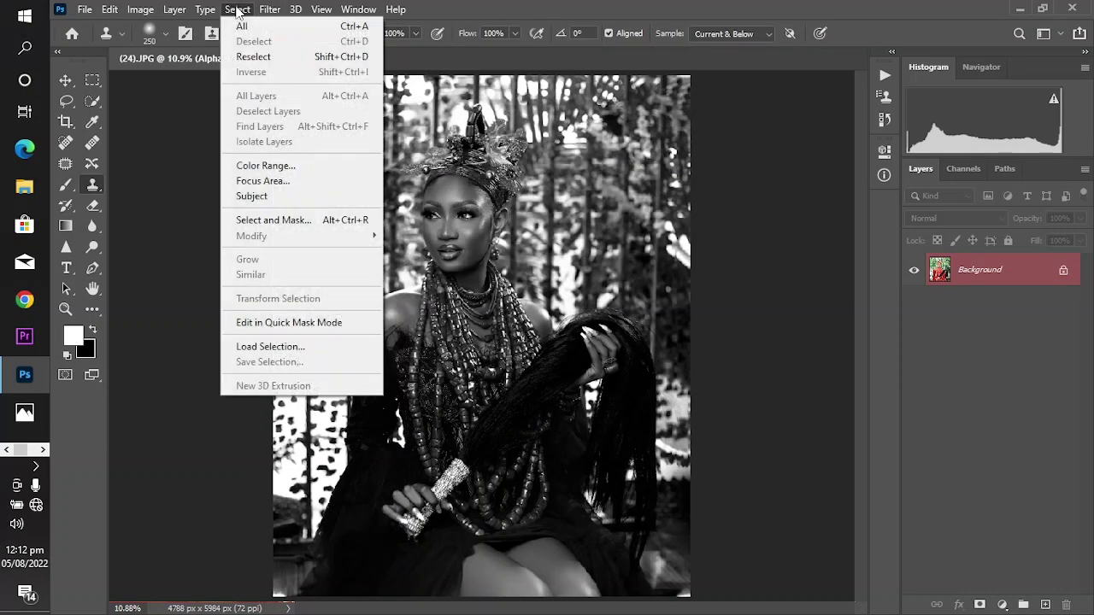
pyautogui.click(241, 25)
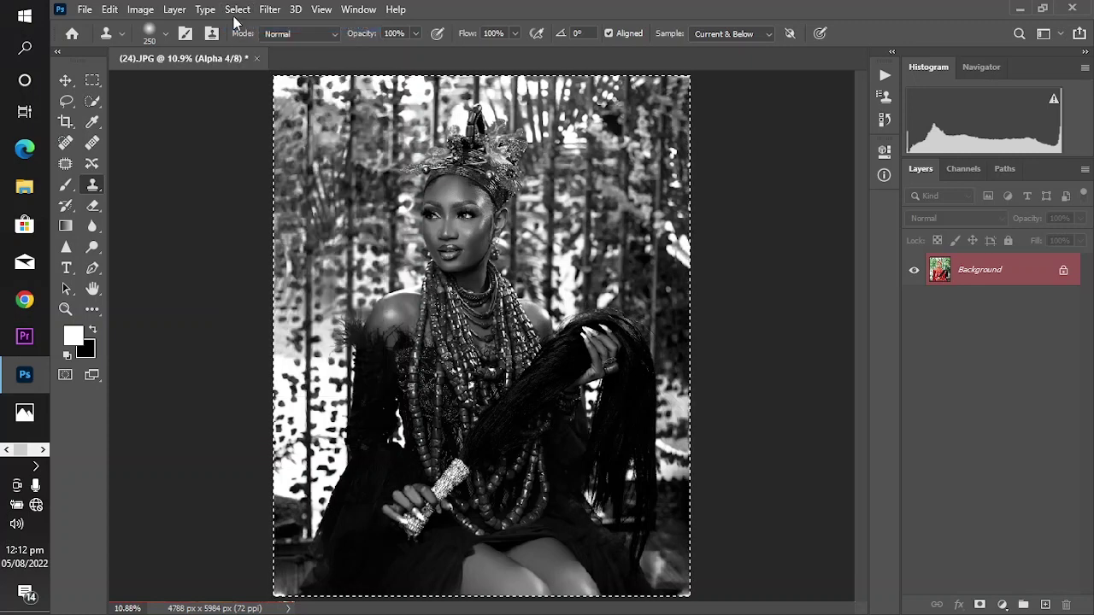
pyautogui.click(110, 10)
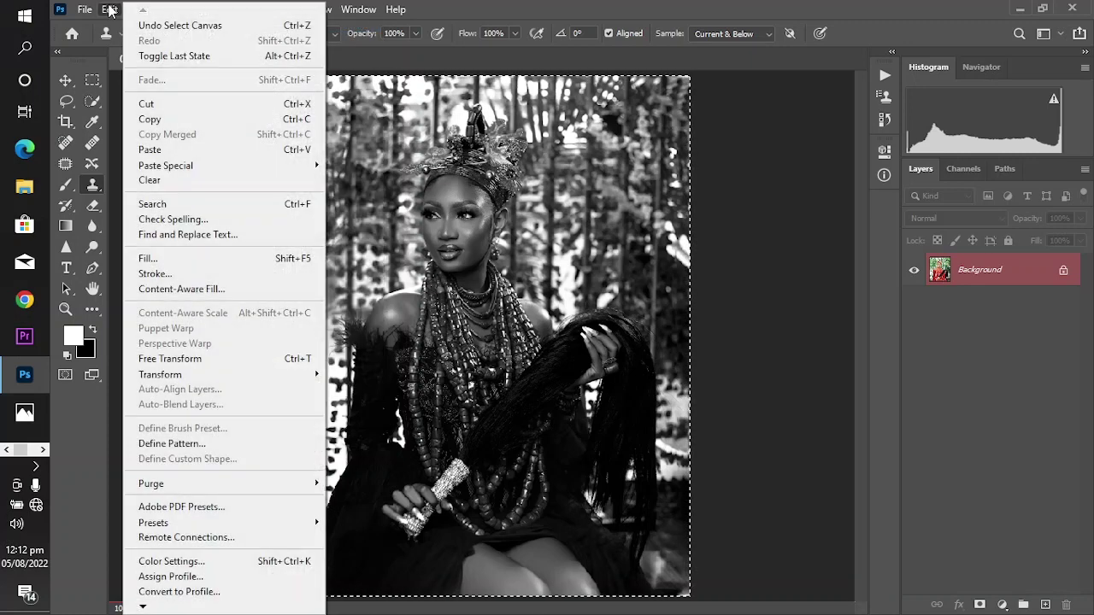
pyautogui.click(185, 121)
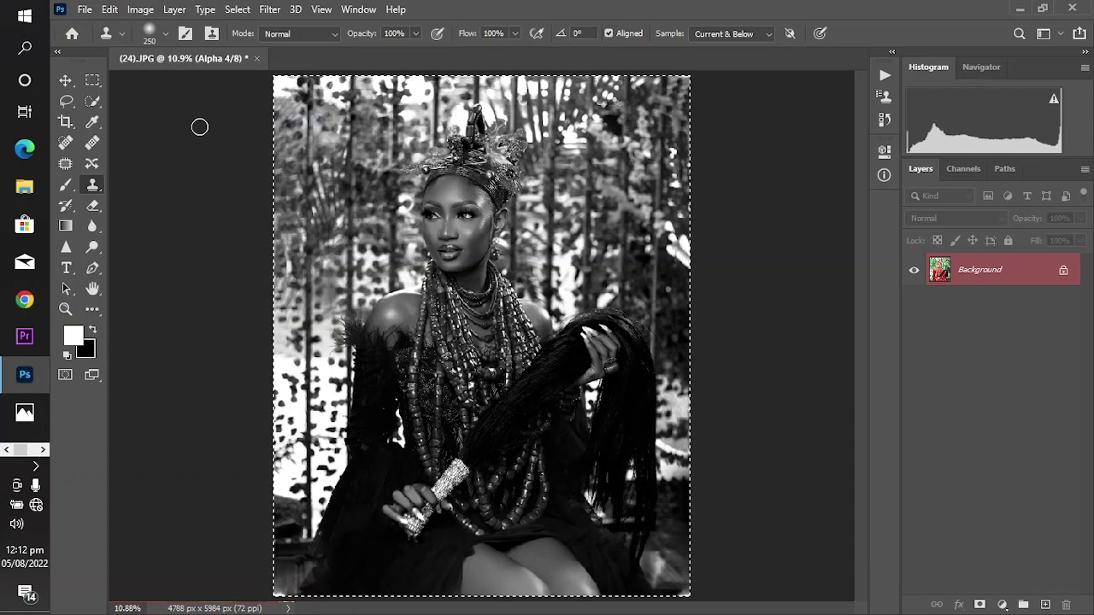
pyautogui.click(1044, 605)
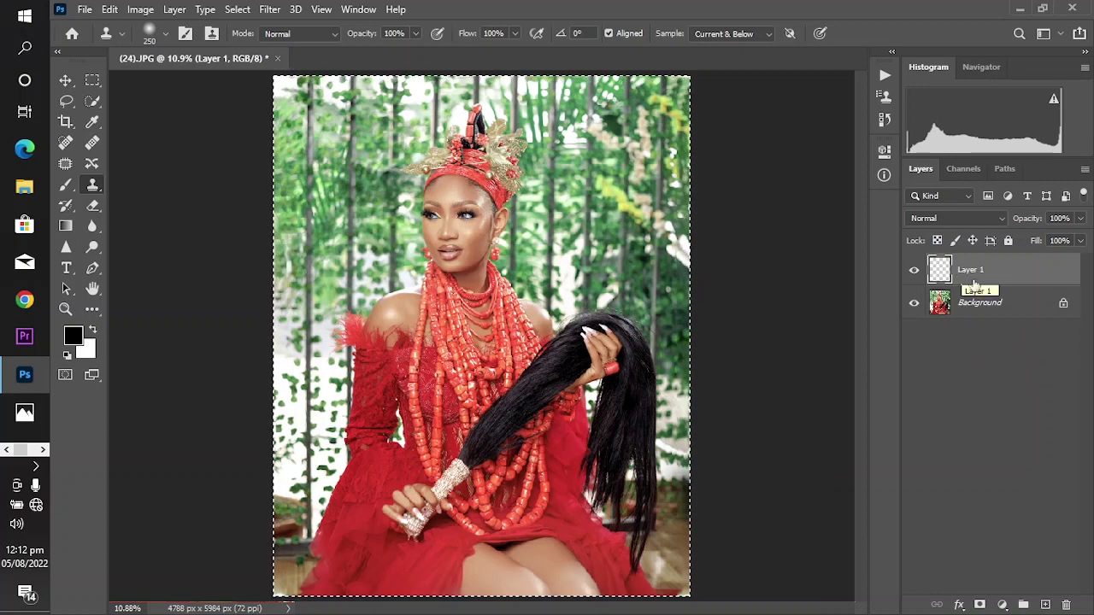
pyautogui.click(108, 10)
pyautogui.click(167, 149)
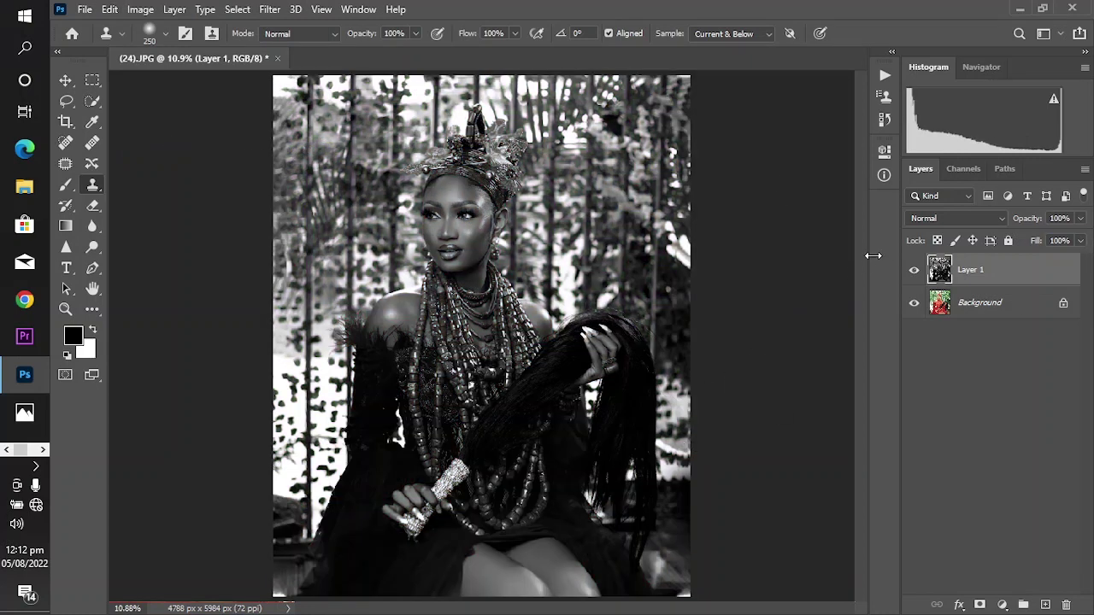
# Set the pasted grayscale layer's blend mode to Vivid Light.
pyautogui.click(926, 219)
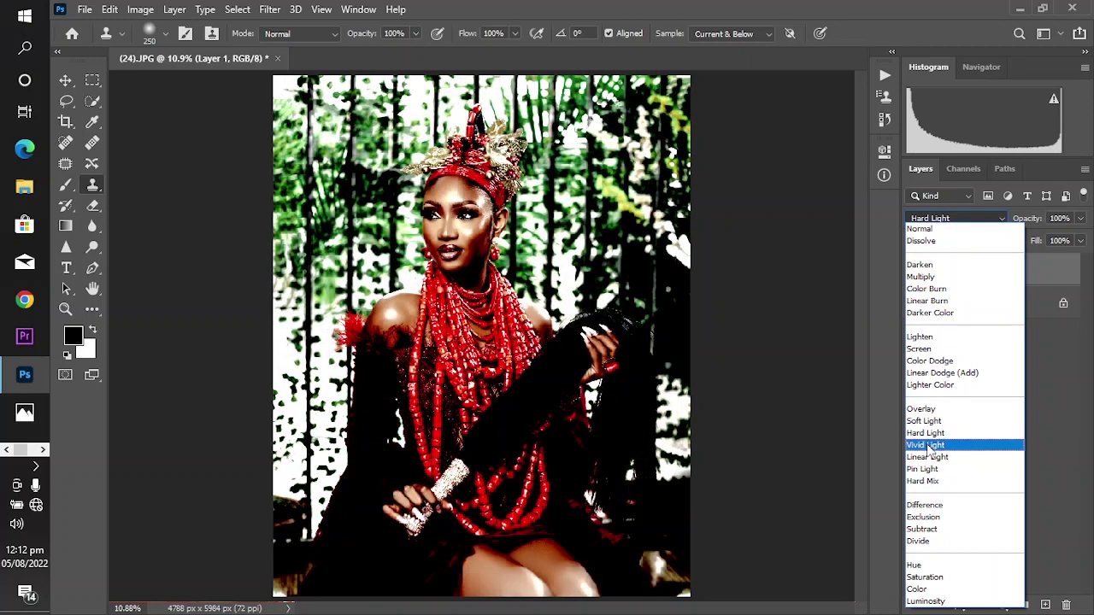
pyautogui.click(927, 446)
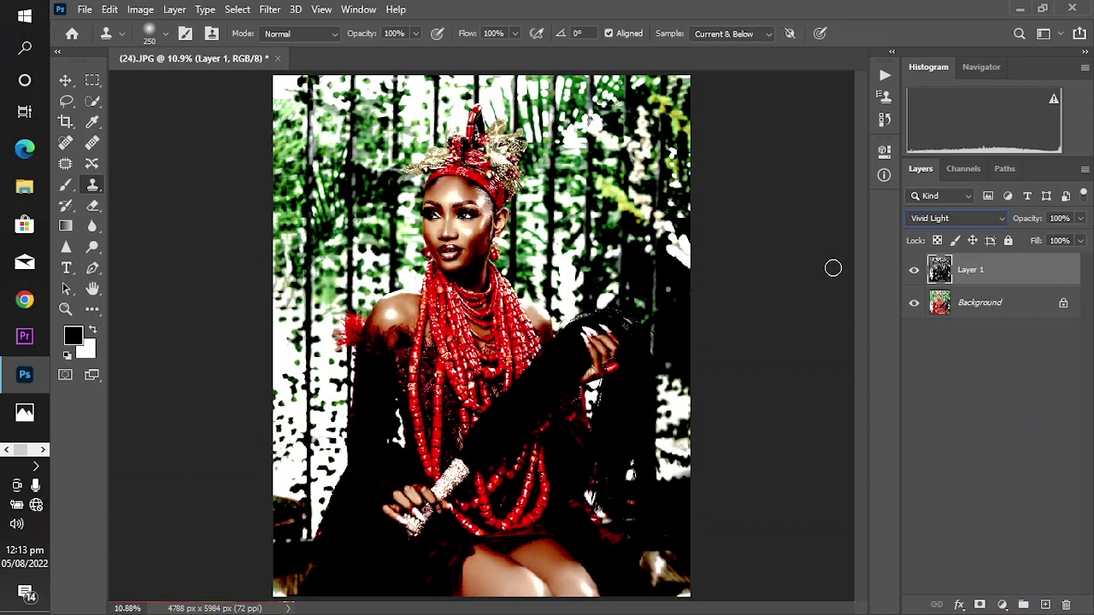
pyautogui.doubleClick(1036, 283)
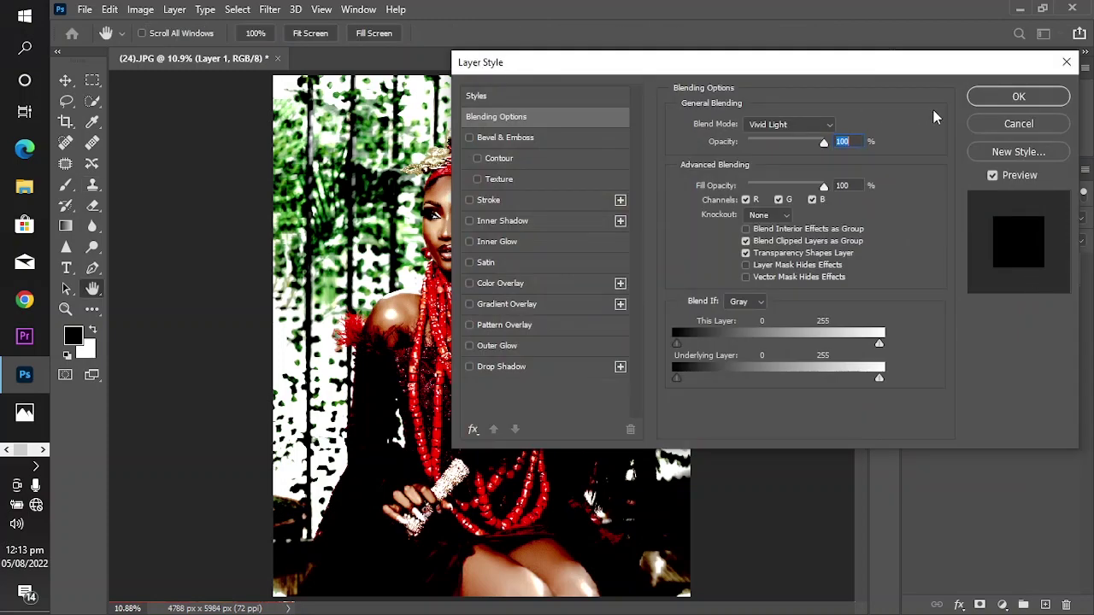
pyautogui.click(983, 126)
# Open the grayscale layer's blending options and raise the This Layer black Blend If value to 106.
pyautogui.click(959, 606)
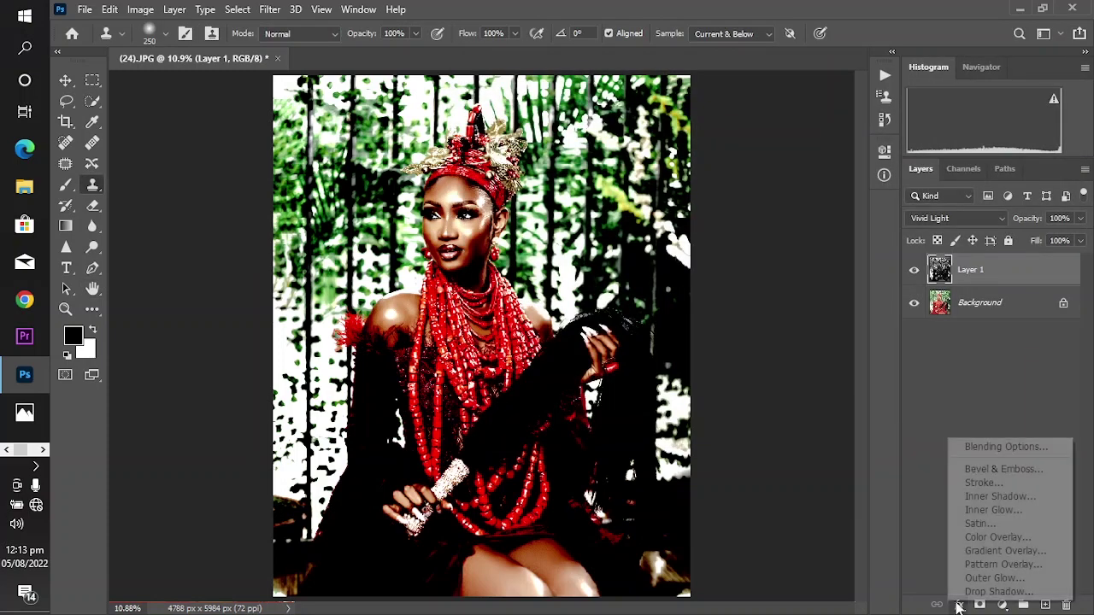
pyautogui.click(983, 450)
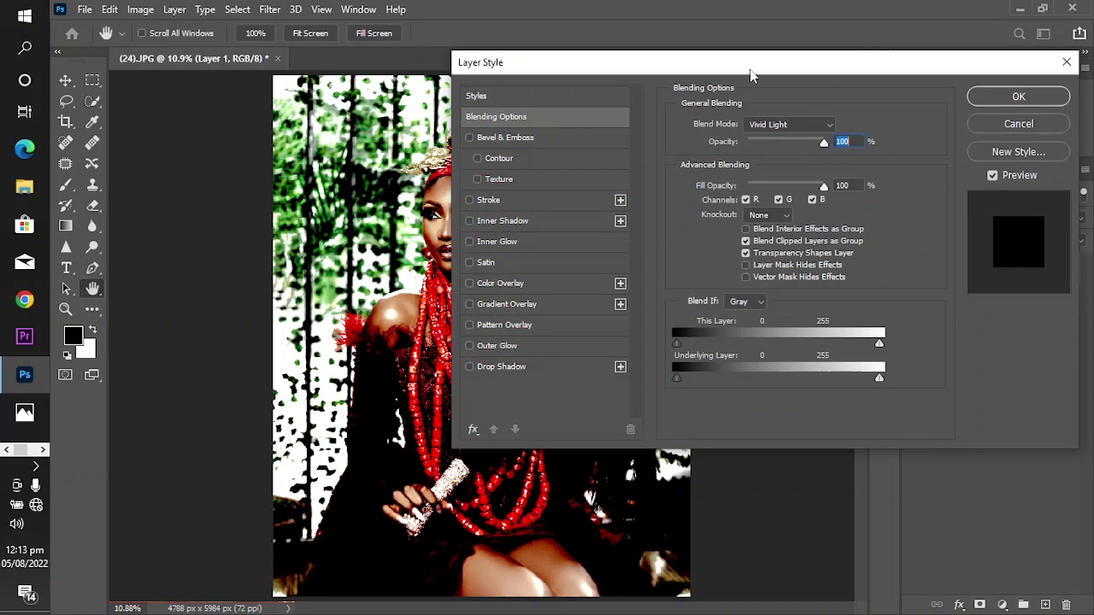
pyautogui.moveTo(752, 76); pyautogui.dragTo(577, 79)
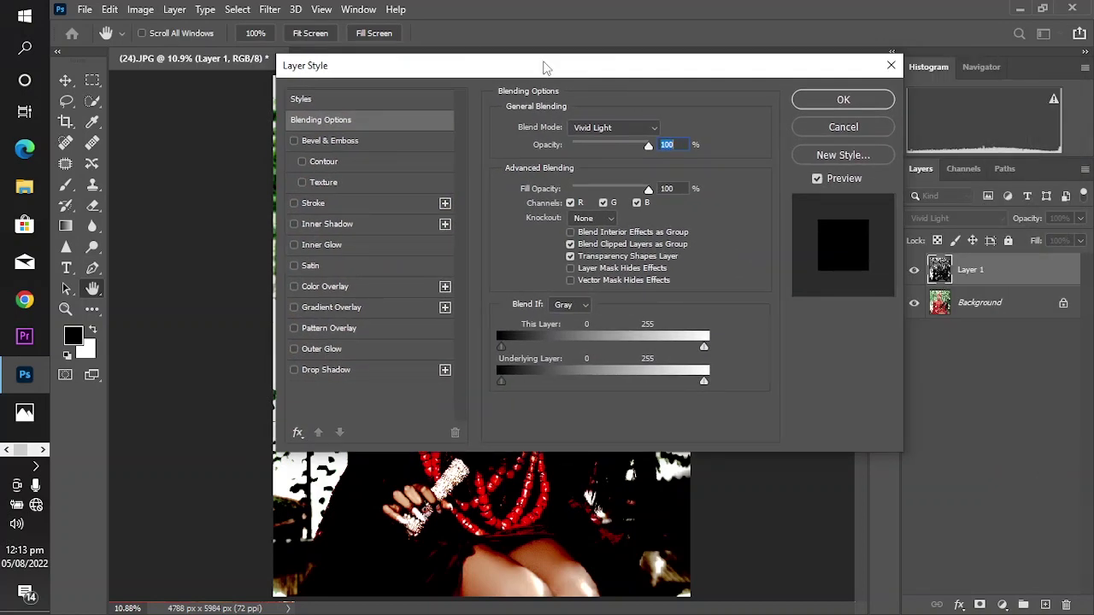
pyautogui.moveTo(436, 78); pyautogui.dragTo(674, 84)
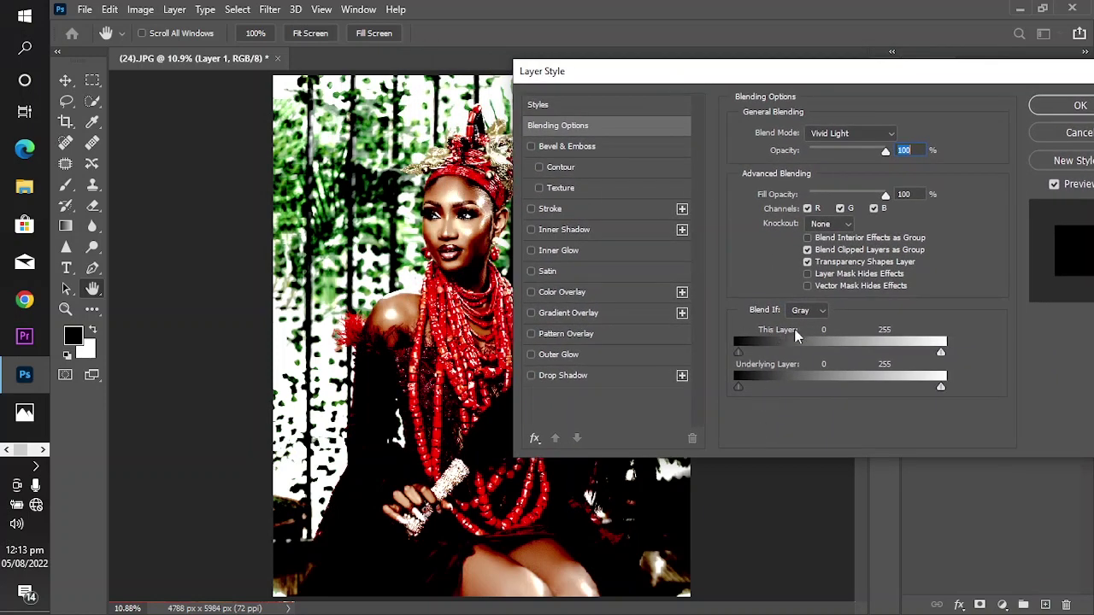
pyautogui.moveTo(739, 353)
pyautogui.mouseDown()
pyautogui.moveTo(829, 354)
pyautogui.moveTo(739, 352)
pyautogui.mouseUp()
pyautogui.moveTo(738, 352); pyautogui.dragTo(811, 351)
pyautogui.moveTo(556, 72); pyautogui.dragTo(674, 76)
pyautogui.moveTo(928, 356); pyautogui.dragTo(941, 353)
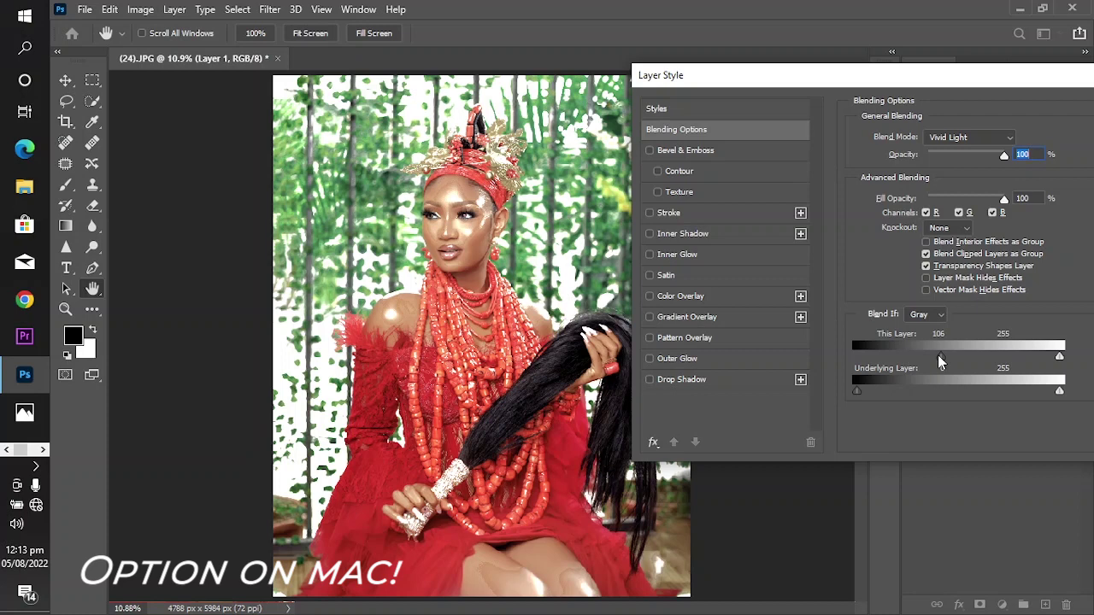
# Split the This Layer black Blend If slider to 0 / 170 and apply the layer style.
pyautogui.moveTo(938, 355); pyautogui.dragTo(940, 355)
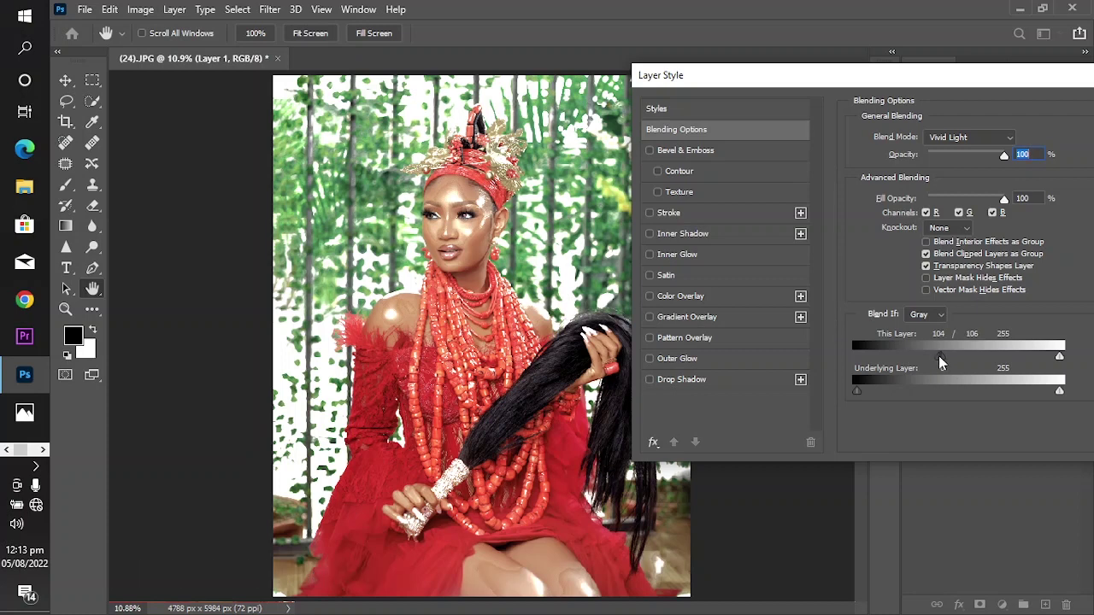
pyautogui.moveTo(932, 356); pyautogui.dragTo(854, 354)
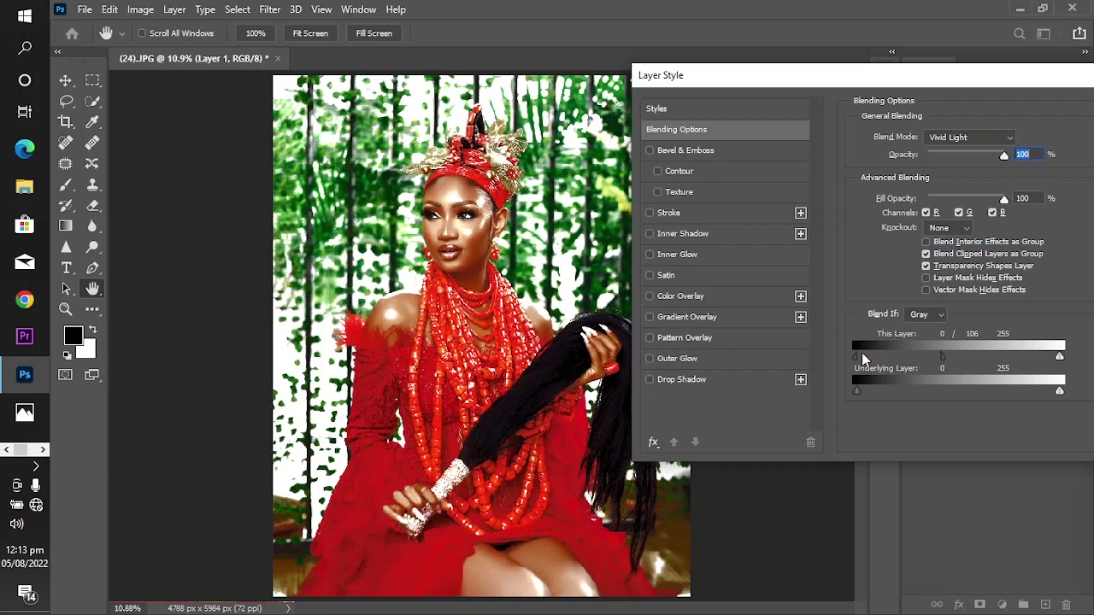
pyautogui.moveTo(942, 355); pyautogui.dragTo(986, 360)
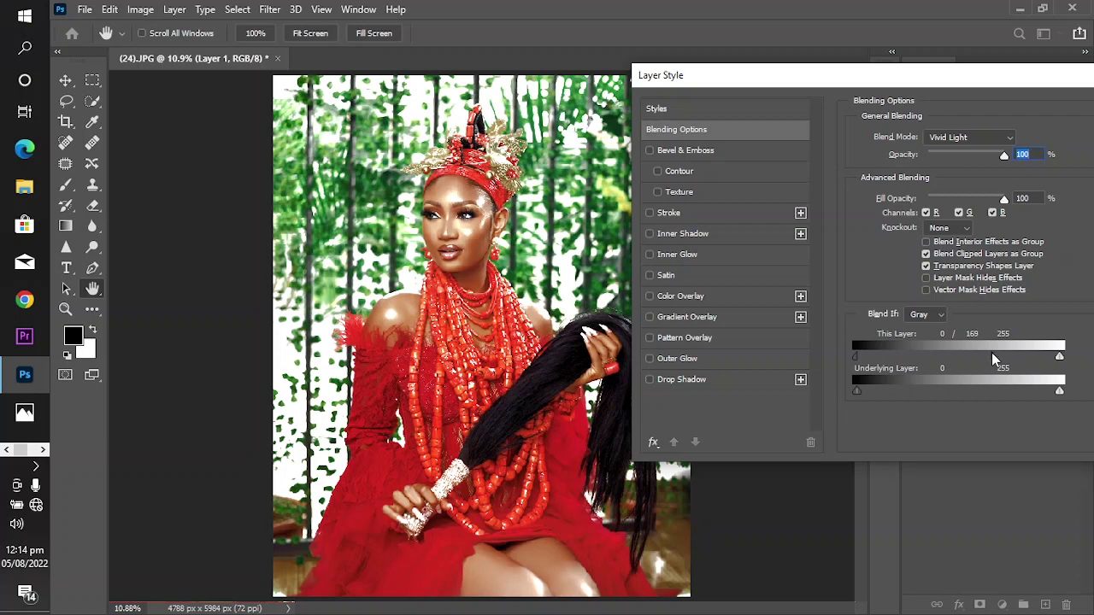
pyautogui.moveTo(906, 82); pyautogui.dragTo(707, 87)
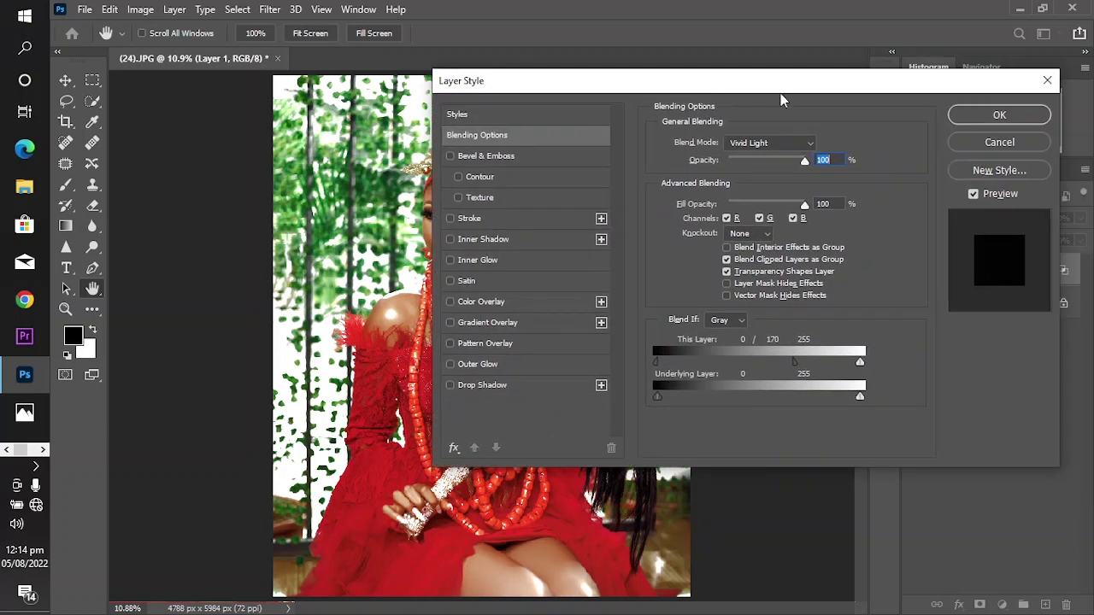
pyautogui.click(997, 115)
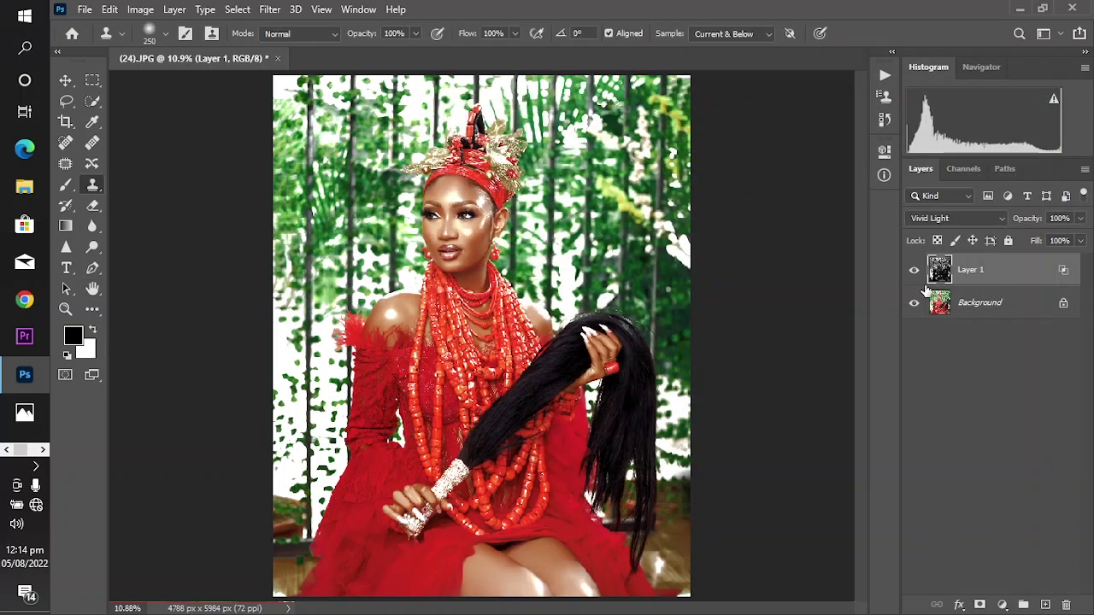
# Compare the image with the Vivid Light layer hidden and shown, and lower the layer's opacity to 74%.
pyautogui.click(914, 271)
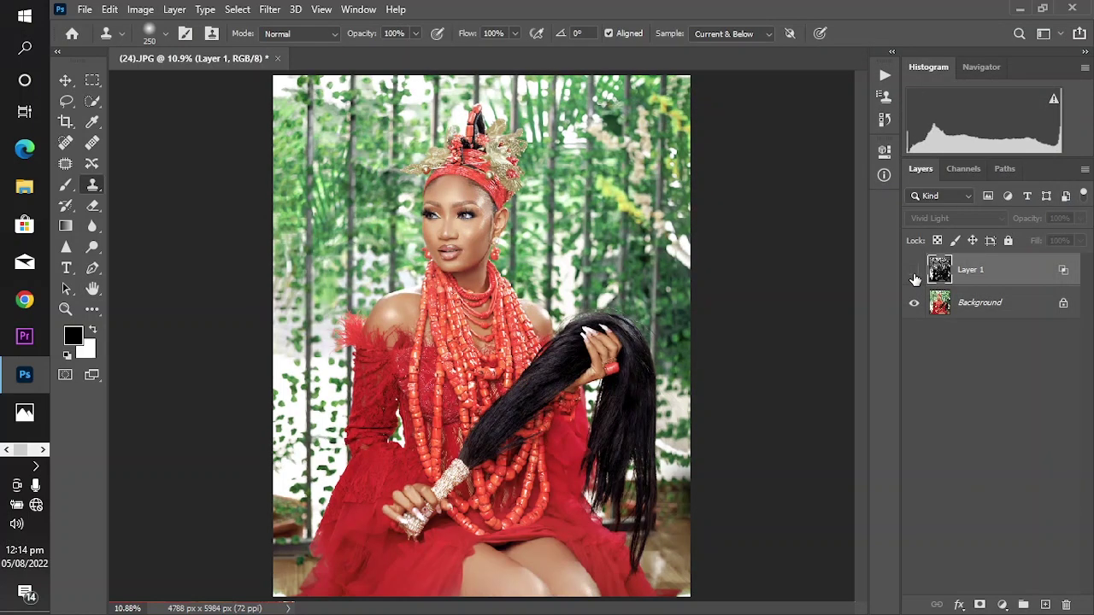
pyautogui.click(914, 274)
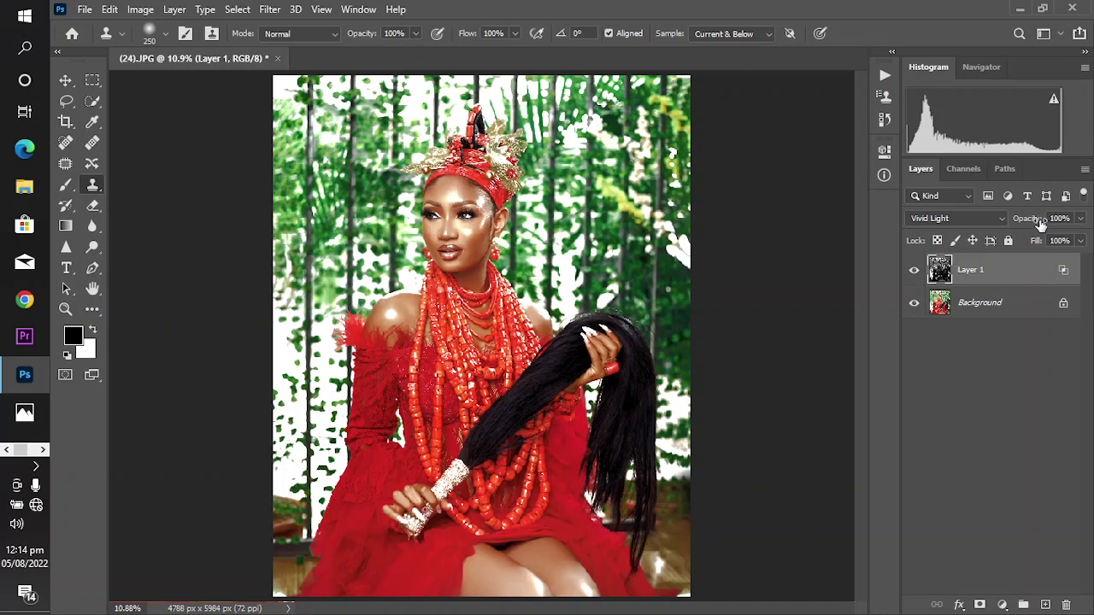
pyautogui.moveTo(1028, 218); pyautogui.dragTo(1008, 228)
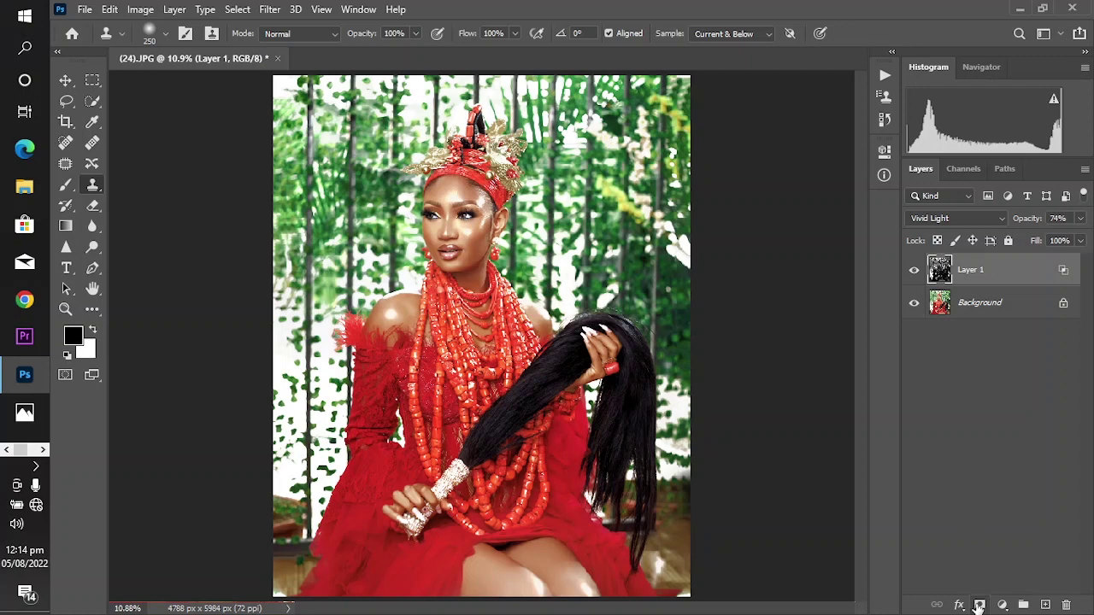
# Add a black, inverted layer mask to the Vivid Light layer and activate the Brush tool.
pyautogui.click(980, 605)
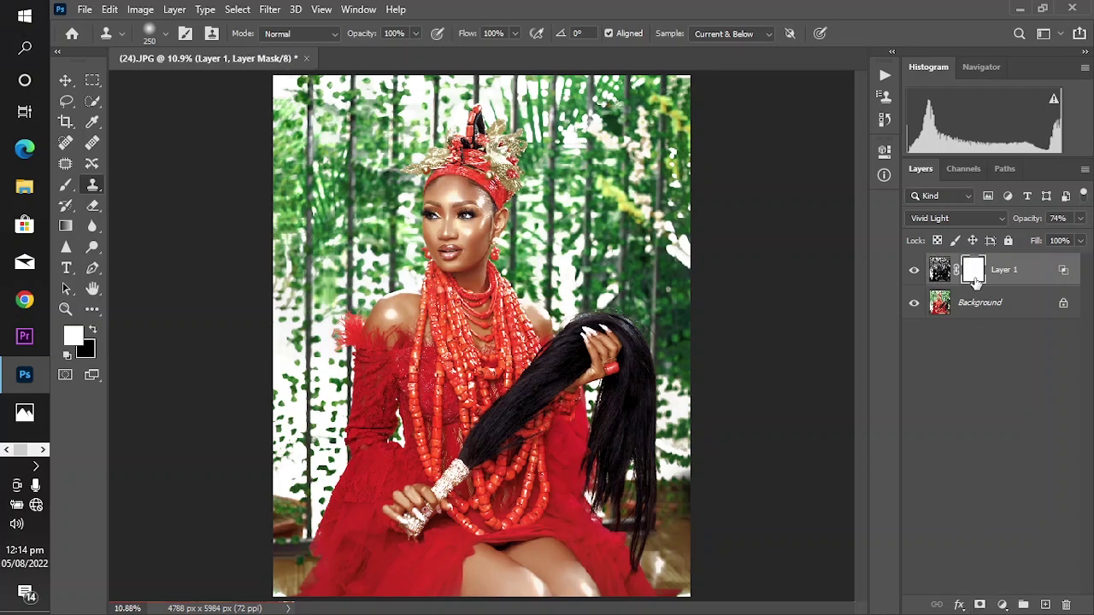
pyautogui.hotkey('ctrl', 'i')
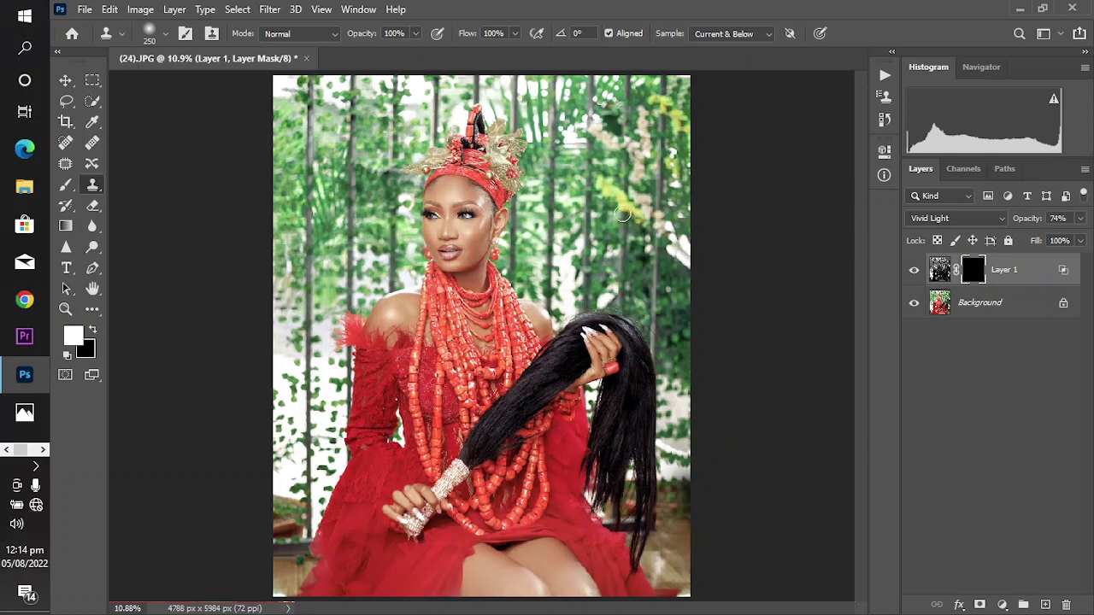
pyautogui.click(66, 184)
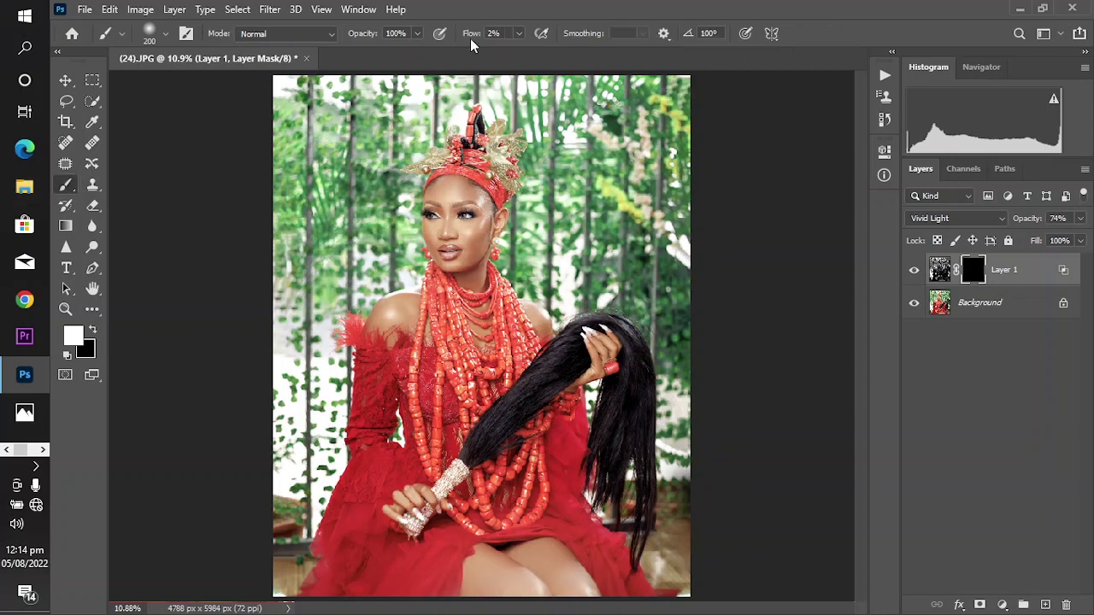
# Paint white over the woman on the Vivid Light layer's mask at 42% flow, enlarging the brush to 700, and compare the layer hidden and shown.
pyautogui.moveTo(471, 44); pyautogui.dragTo(504, 39)
pyautogui.press(']')
pyautogui.press(']')
pyautogui.moveTo(466, 253)
pyautogui.mouseDown()
pyautogui.moveTo(461, 192)
pyautogui.moveTo(445, 244)
pyautogui.moveTo(466, 267)
pyautogui.moveTo(473, 308)
pyautogui.moveTo(467, 198)
pyautogui.moveTo(479, 332)
pyautogui.moveTo(494, 316)
pyautogui.moveTo(547, 350)
pyautogui.moveTo(445, 347)
pyautogui.moveTo(427, 315)
pyautogui.moveTo(381, 424)
pyautogui.moveTo(457, 506)
pyautogui.moveTo(441, 503)
pyautogui.moveTo(496, 456)
pyautogui.moveTo(509, 403)
pyautogui.moveTo(600, 368)
pyautogui.moveTo(597, 386)
pyautogui.moveTo(514, 484)
pyautogui.moveTo(426, 461)
pyautogui.moveTo(464, 545)
pyautogui.moveTo(531, 544)
pyautogui.moveTo(594, 592)
pyautogui.moveTo(665, 581)
pyautogui.moveTo(643, 562)
pyautogui.moveTo(595, 406)
pyautogui.moveTo(509, 372)
pyautogui.moveTo(466, 224)
pyautogui.moveTo(565, 368)
pyautogui.mouseUp()
pyautogui.press(']')
pyautogui.press(']')
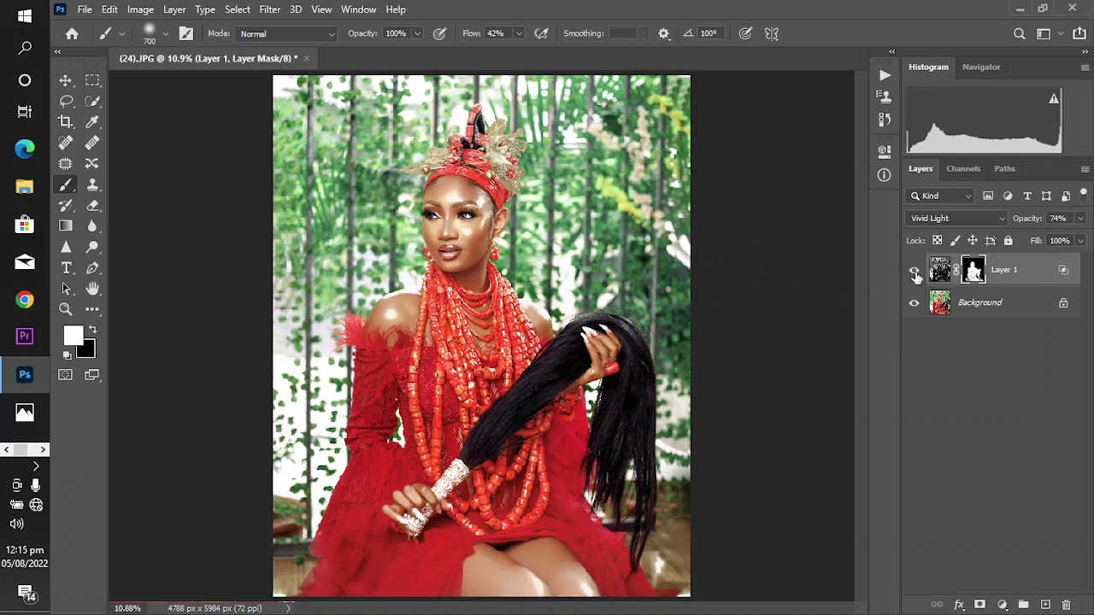
pyautogui.click(914, 271)
pyautogui.click(914, 272)
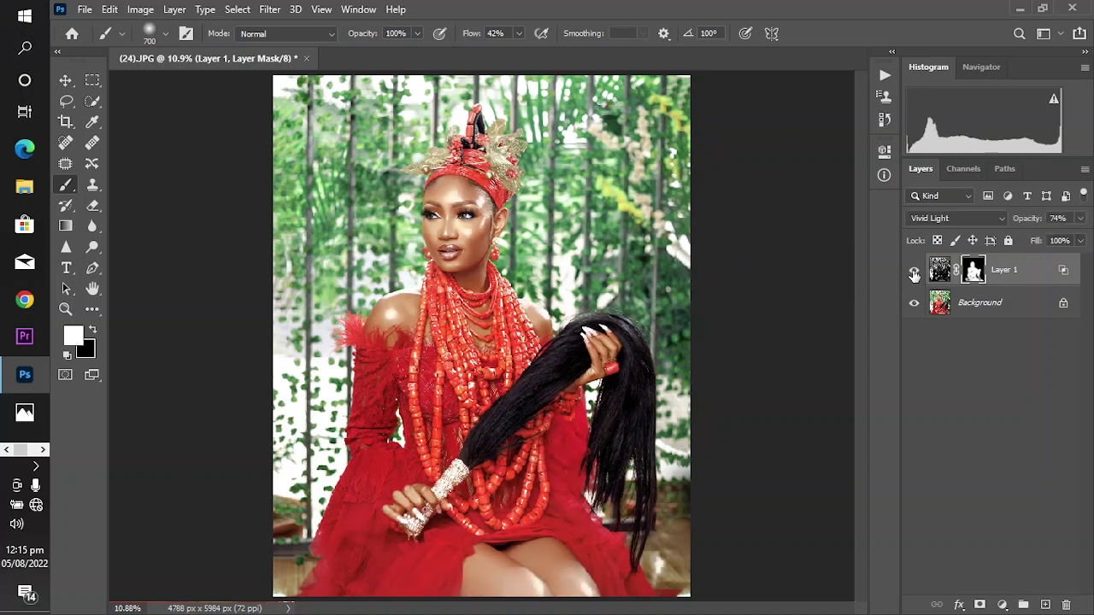
# Soften the harsh highlights on the face and shoulder by painting black on the layer mask at 4% flow with a 150 to 175 brush.
pyautogui.click(65, 308)
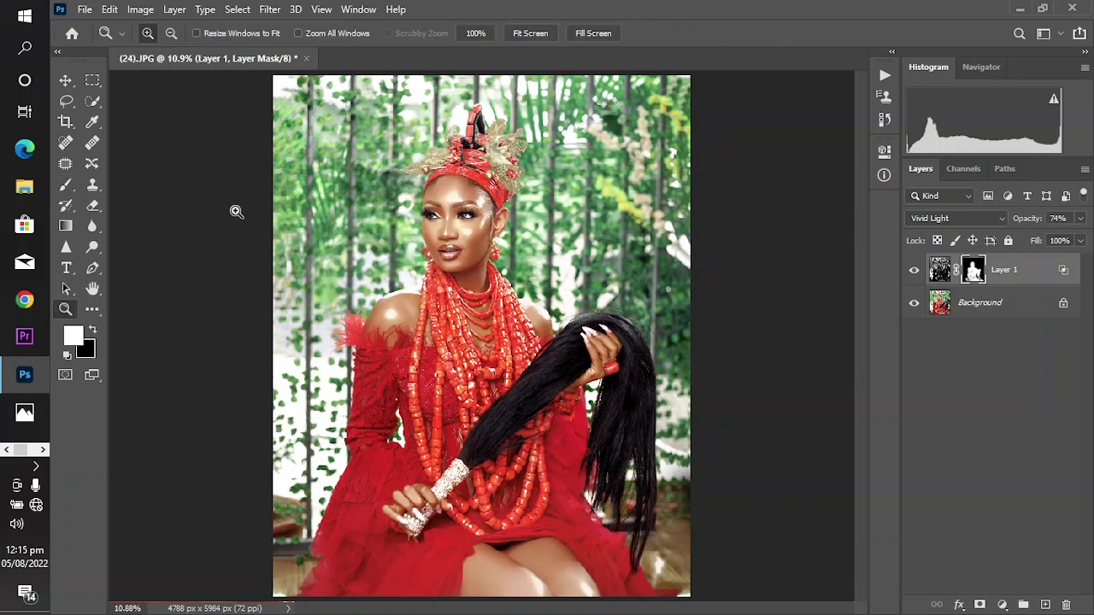
pyautogui.moveTo(305, 120); pyautogui.dragTo(537, 385)
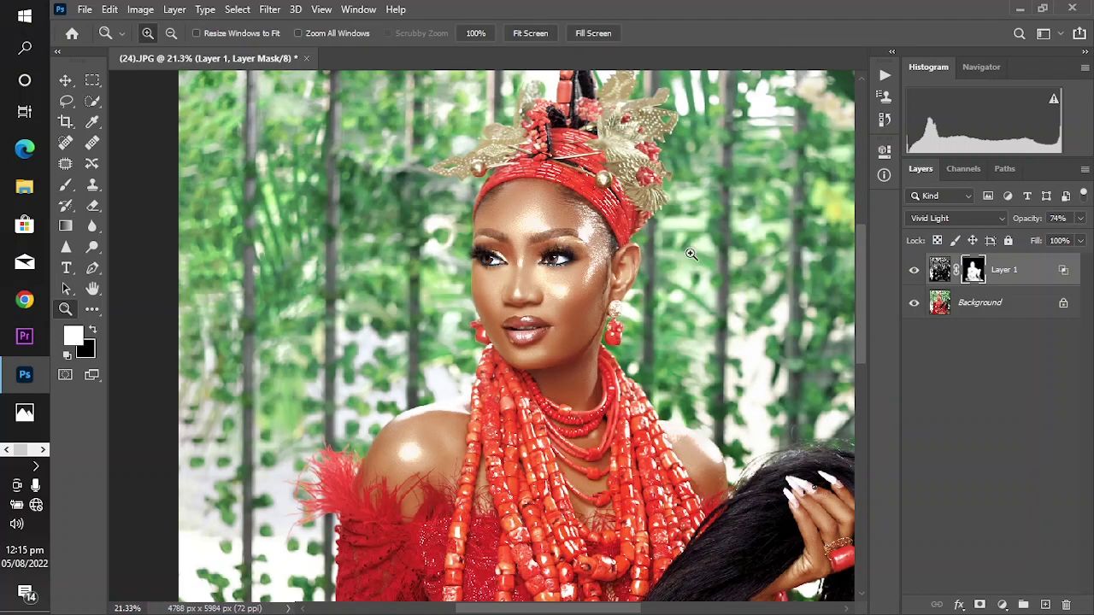
pyautogui.click(66, 185)
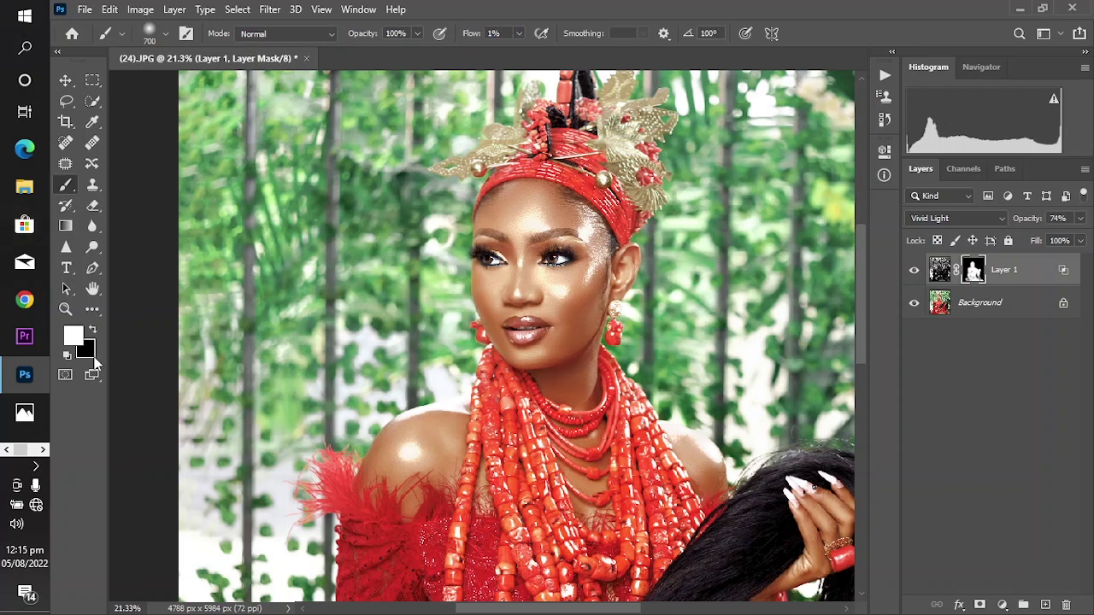
pyautogui.press('[')
pyautogui.press('[')
pyautogui.press('[')
pyautogui.press('[')
pyautogui.press('[')
pyautogui.press('[')
pyautogui.press('[')
pyautogui.press('[')
pyautogui.press('[')
pyautogui.click(93, 331)
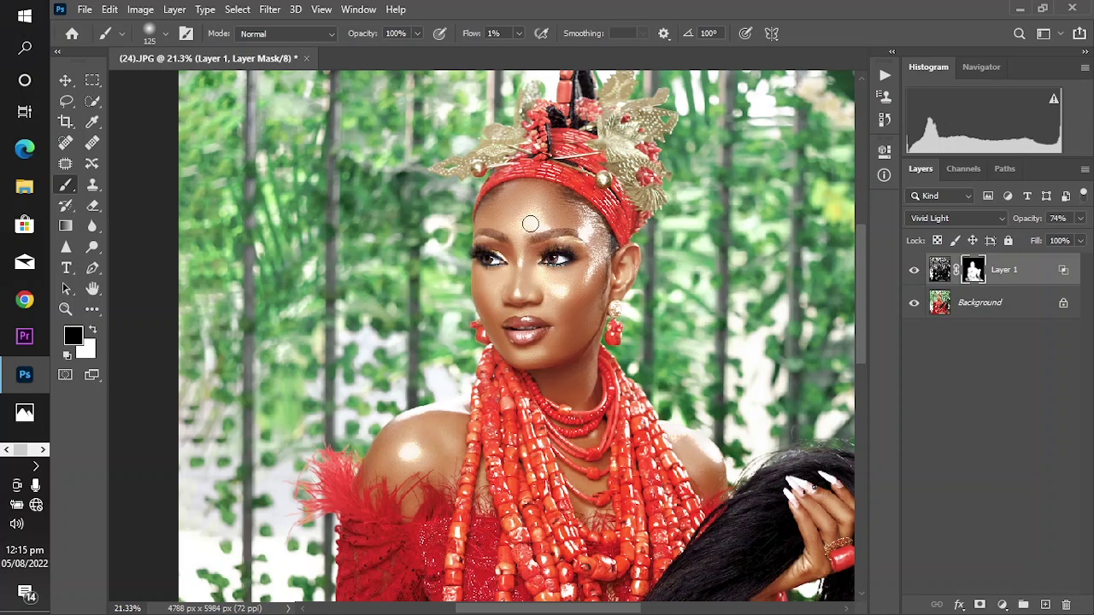
pyautogui.press(']')
pyautogui.moveTo(471, 34); pyautogui.dragTo(475, 34)
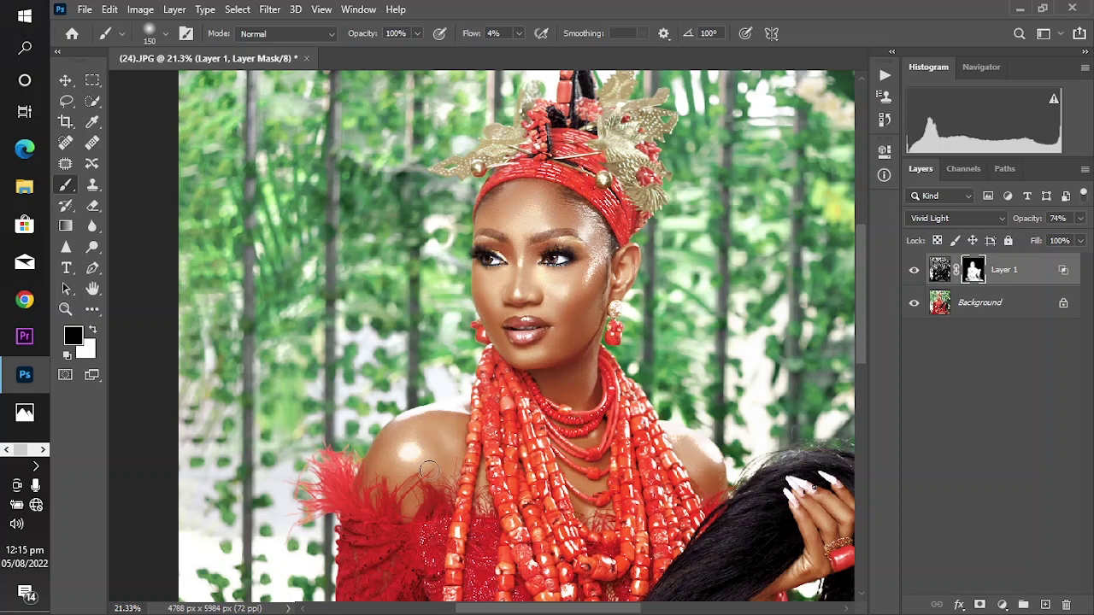
pyautogui.press(']')
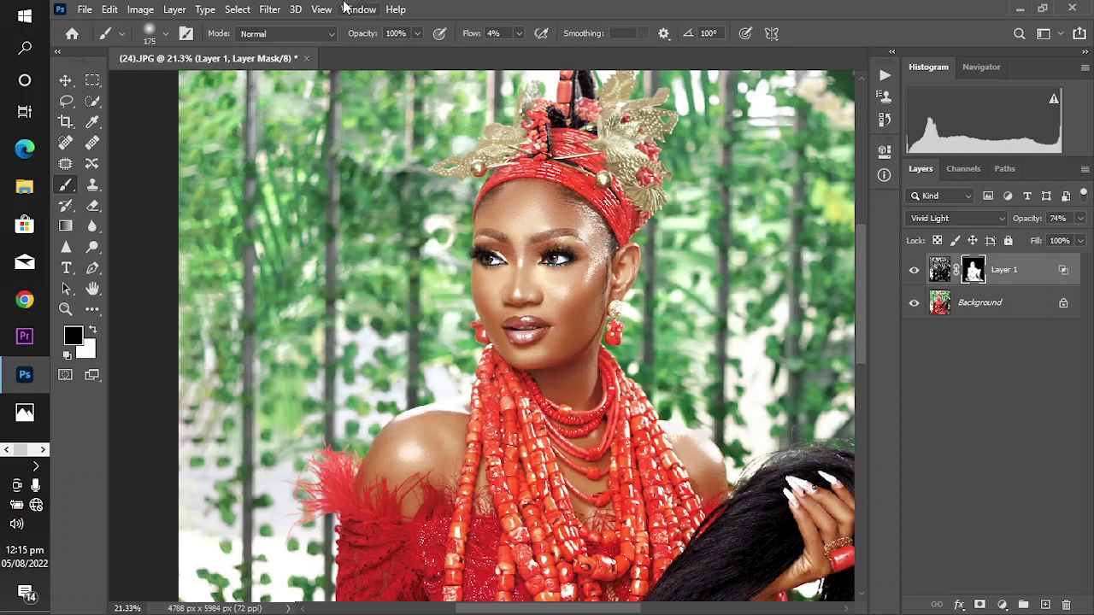
# Fit the whole portrait in view and repeatedly compare the original Background alone with the enhanced result.
pyautogui.click(322, 10)
pyautogui.click(351, 157)
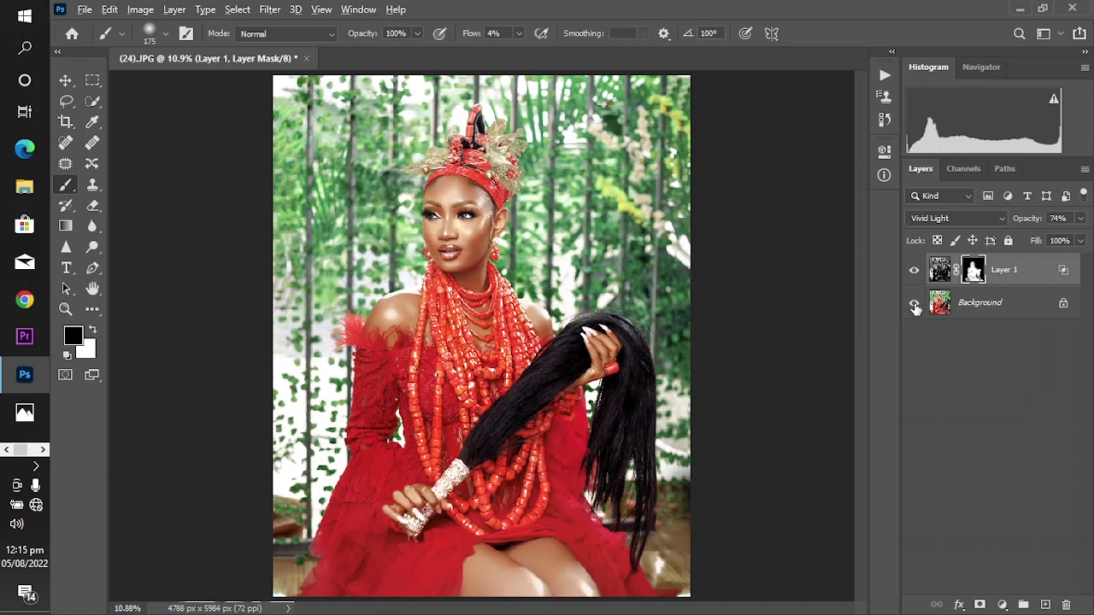
pyautogui.keyDown('alt'); pyautogui.click(915, 305); pyautogui.keyUp('alt')
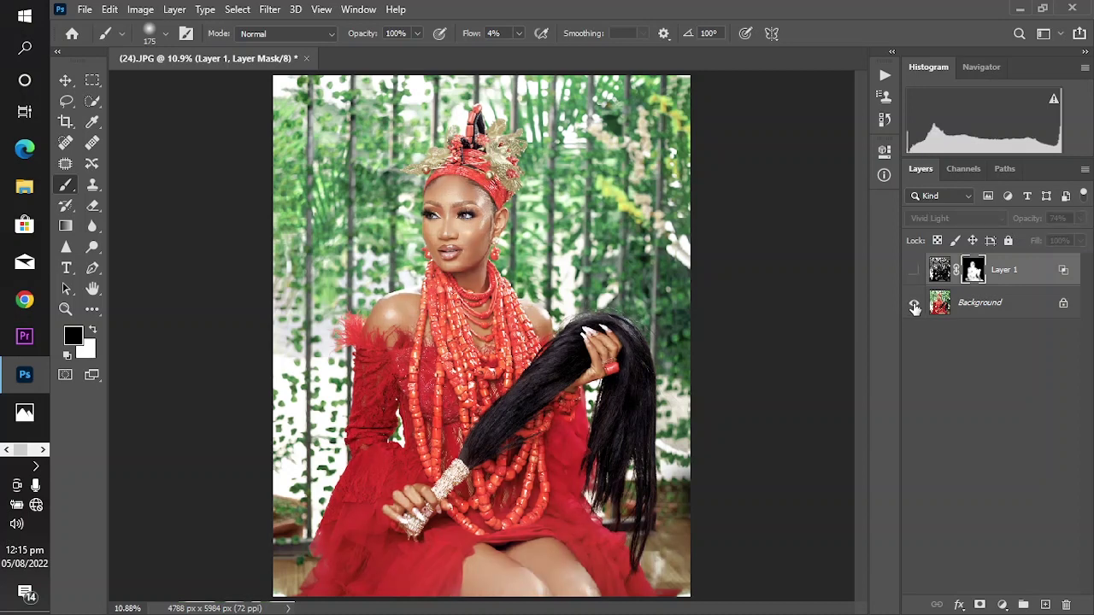
pyautogui.keyDown('alt'); pyautogui.click(914, 306); pyautogui.keyUp('alt')
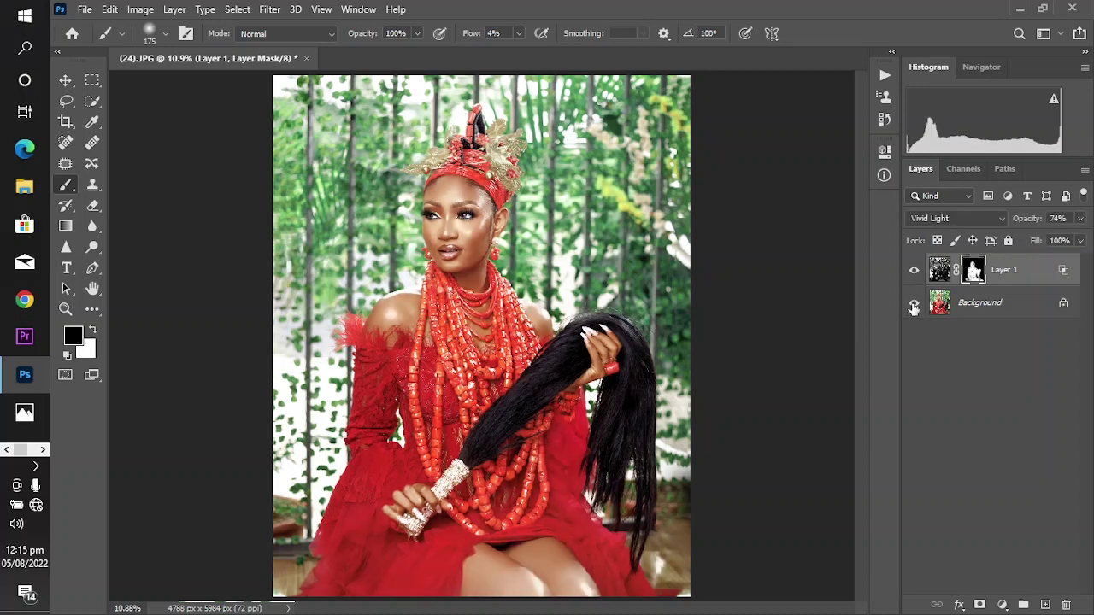
pyautogui.keyDown('alt'); pyautogui.click(914, 306); pyautogui.keyUp('alt')
pyautogui.keyDown('alt'); pyautogui.click(913, 306); pyautogui.keyUp('alt')
pyautogui.keyDown('alt'); pyautogui.click(914, 307); pyautogui.keyUp('alt')
pyautogui.keyDown('alt'); pyautogui.click(914, 307); pyautogui.keyUp('alt')
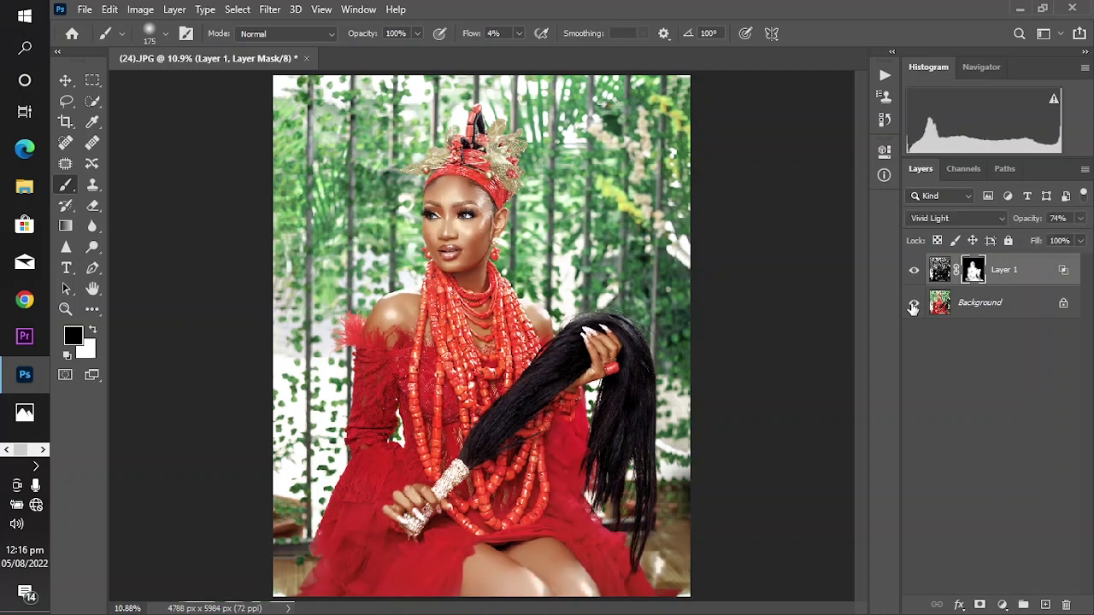